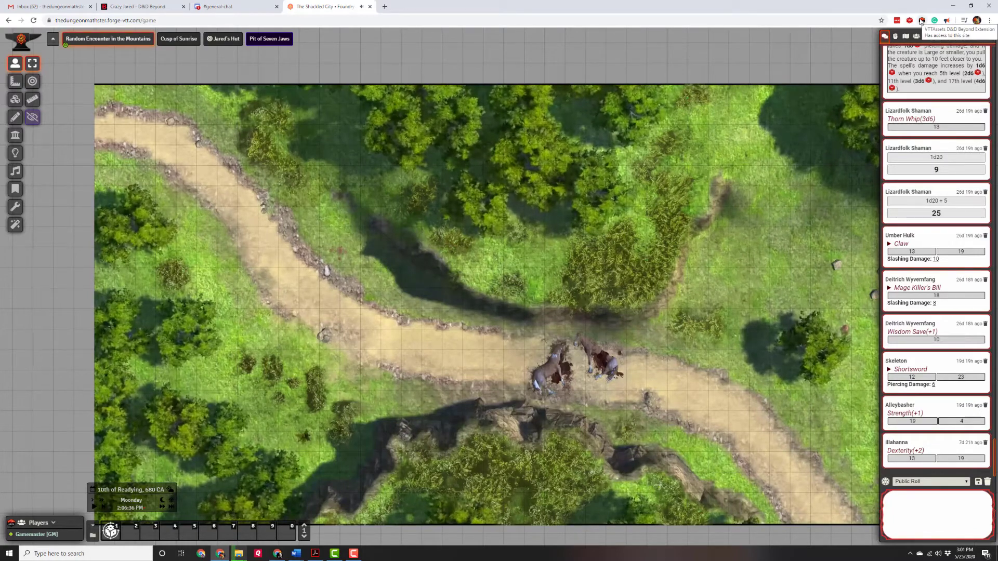
Check which Foundry game the VTTAssets D&D Beyond extension is connected to.
{"action": "left_click", "coordinate": [921, 21]}
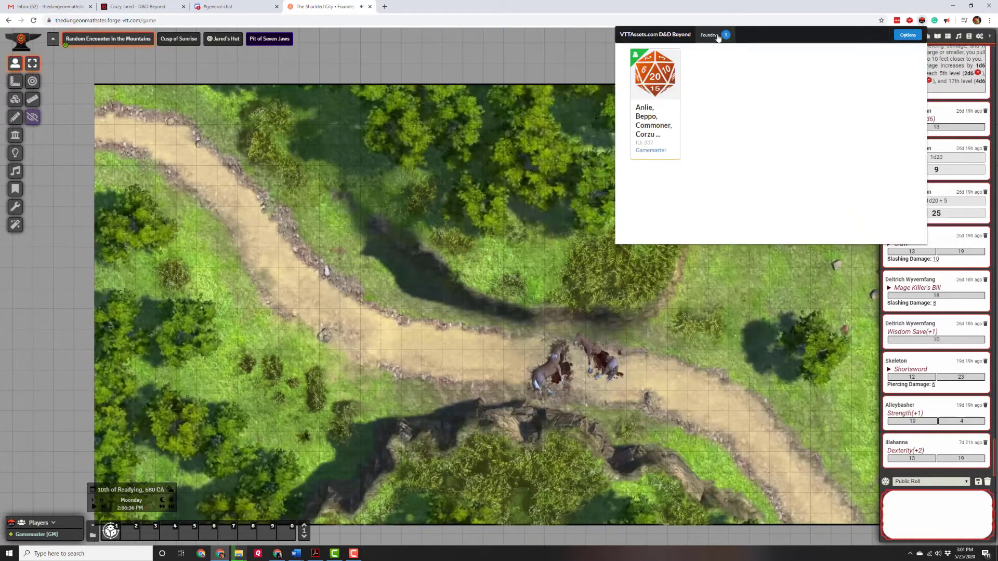
{"action": "left_click", "coordinate": [528, 169]}
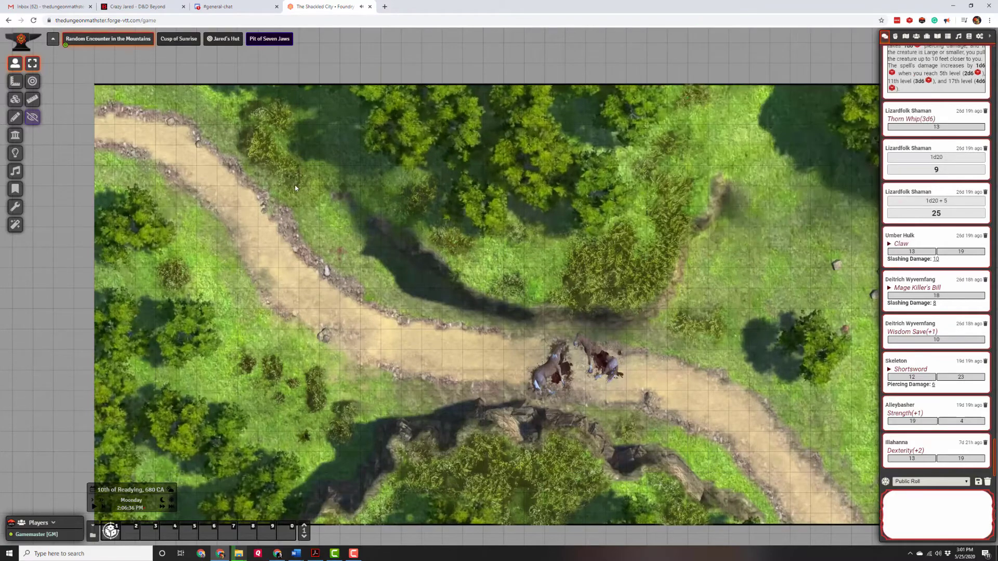
{"action": "left_click_drag", "start_coordinate": [647, 329], "coordinate": [603, 306]}
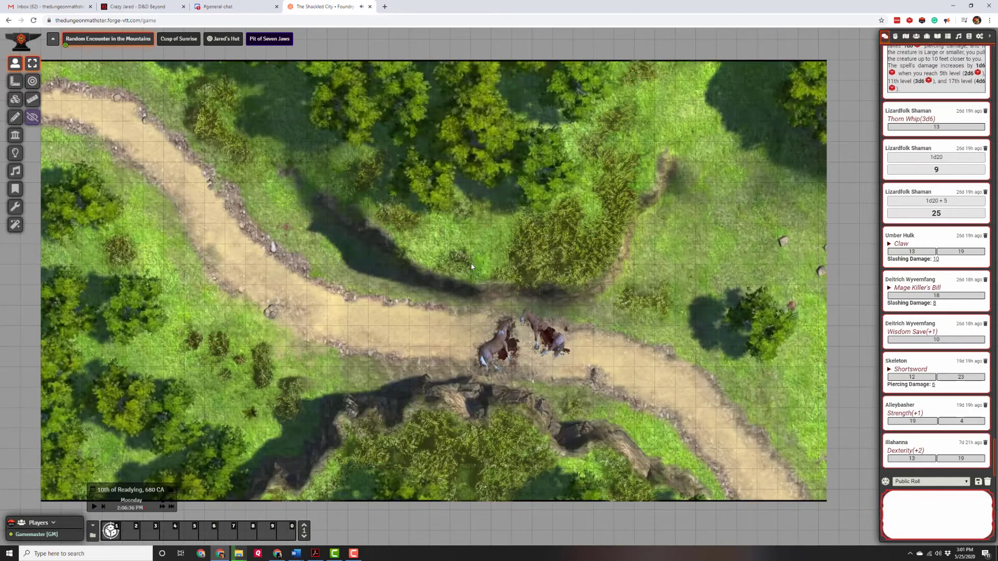
Roll a random result on the Mountain Encounters table, close the table and show the result in the chat log.
{"action": "left_click", "coordinate": [948, 36]}
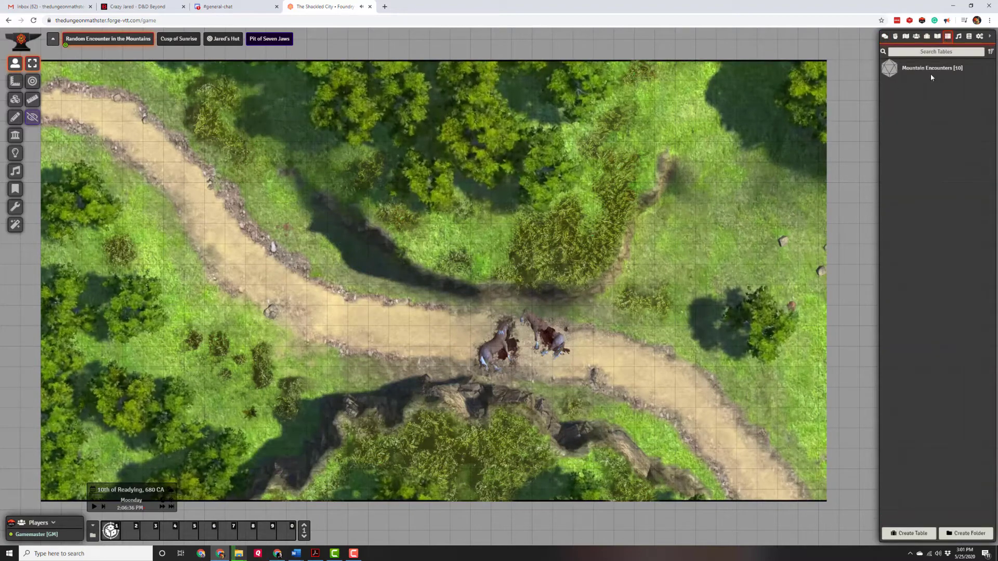
{"action": "left_click", "coordinate": [936, 70]}
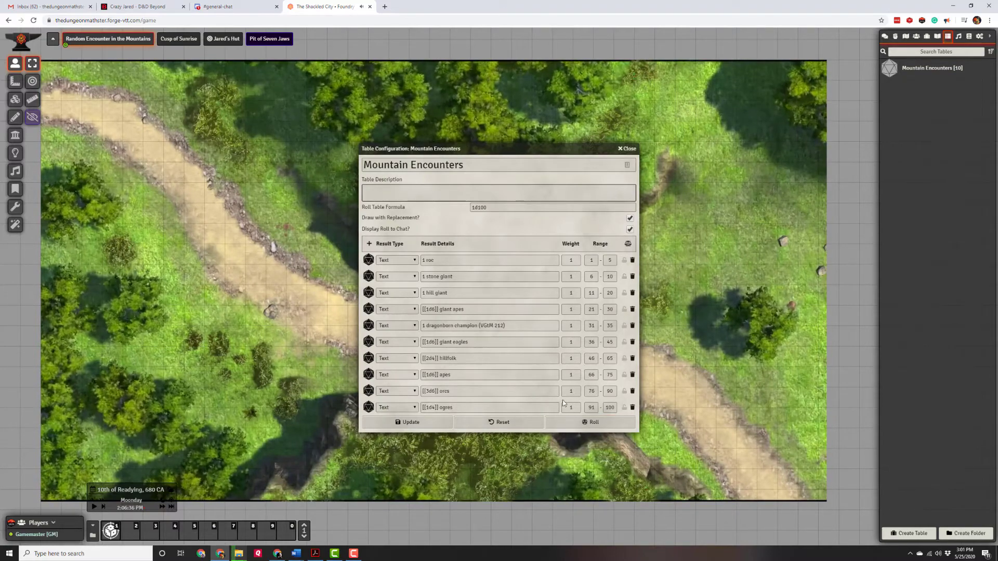
{"action": "left_click", "coordinate": [578, 426]}
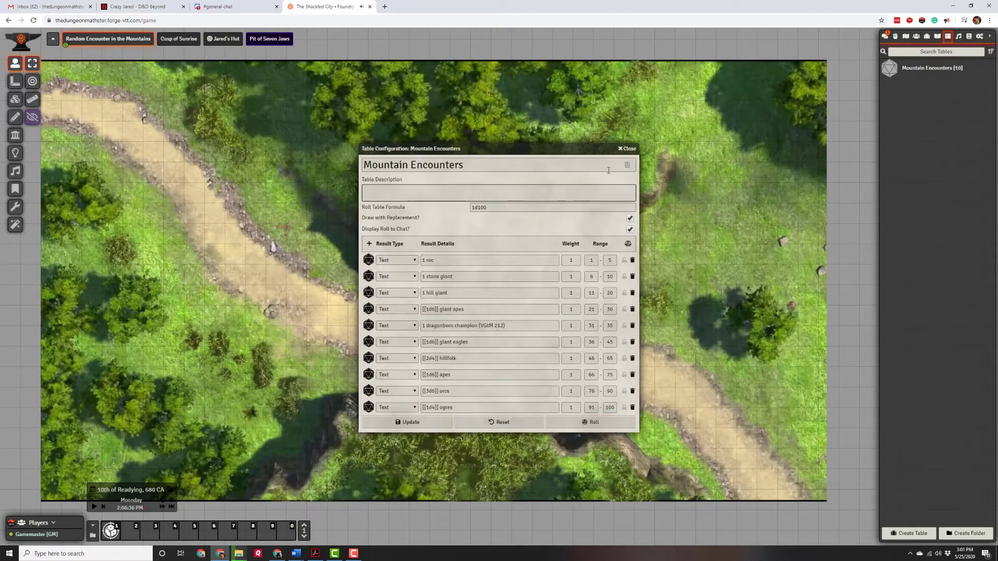
{"action": "left_click", "coordinate": [628, 150]}
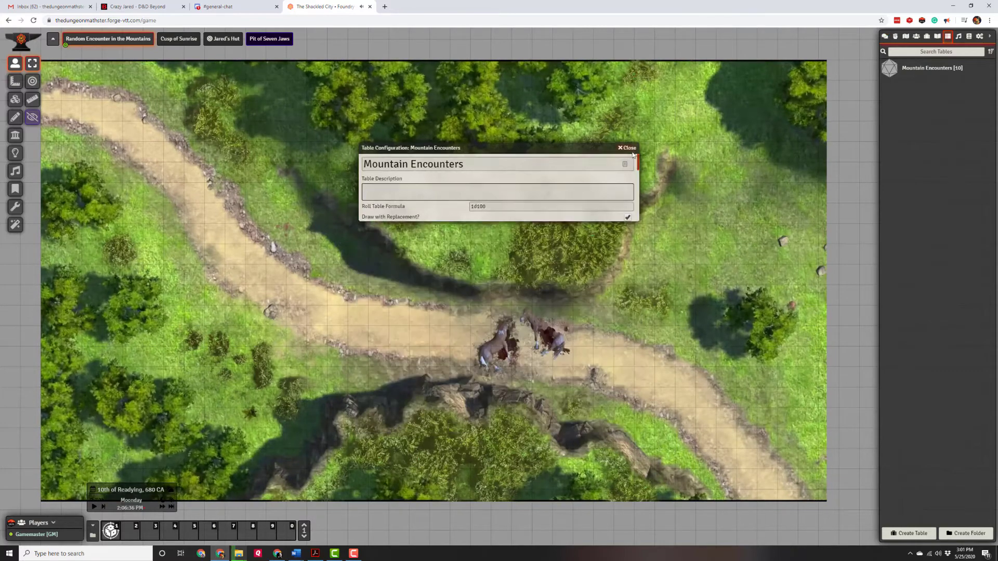
{"action": "left_click", "coordinate": [885, 36]}
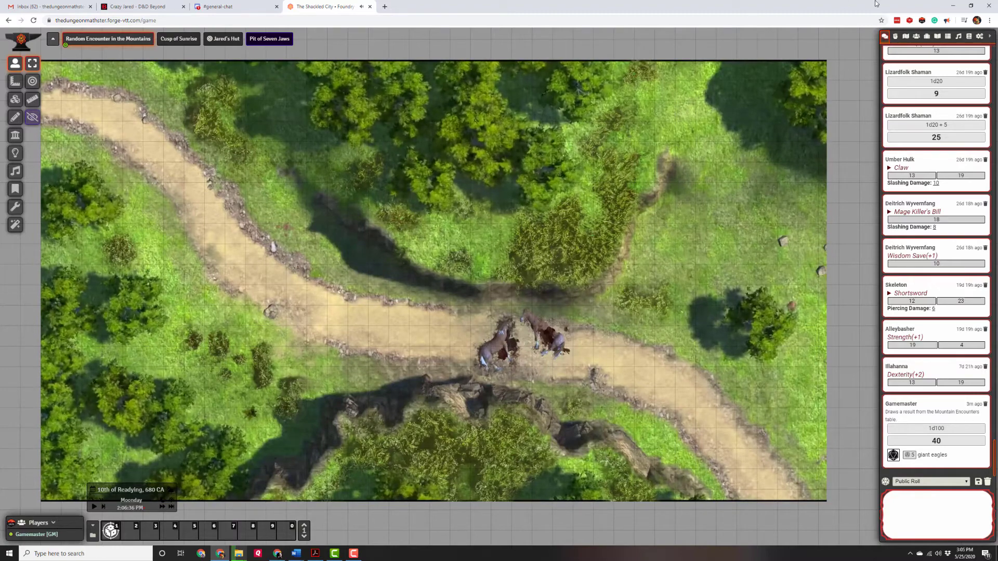
Search the My Monsters compendium for "giant" and close the compendium.
{"action": "left_click", "coordinate": [969, 37]}
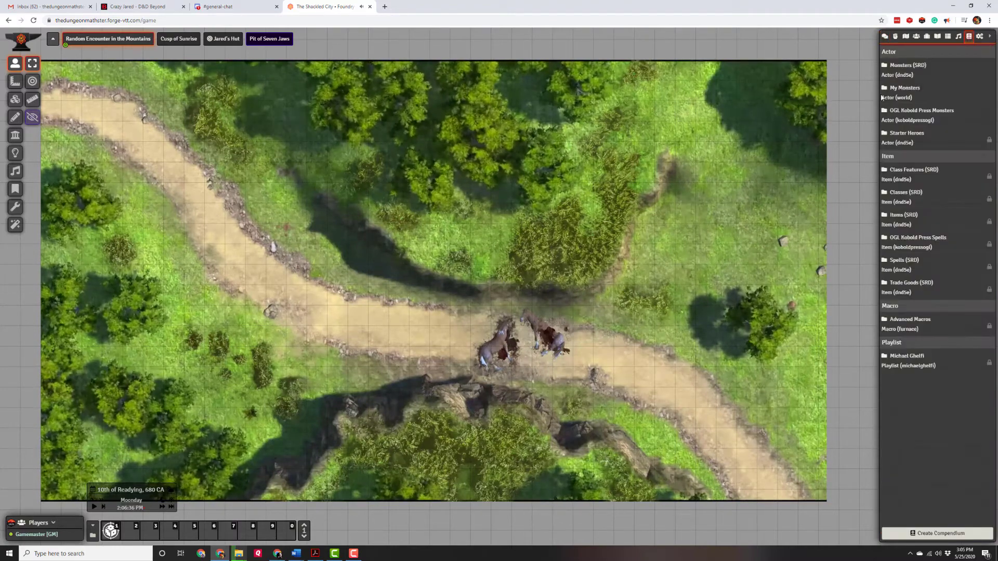
{"action": "left_click", "coordinate": [905, 88]}
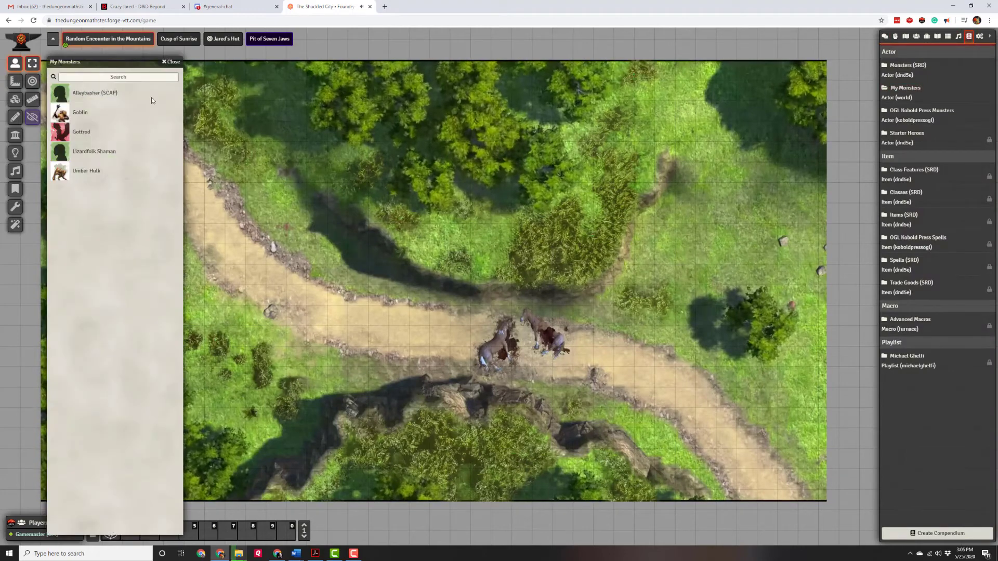
{"action": "left_click", "coordinate": [81, 79]}
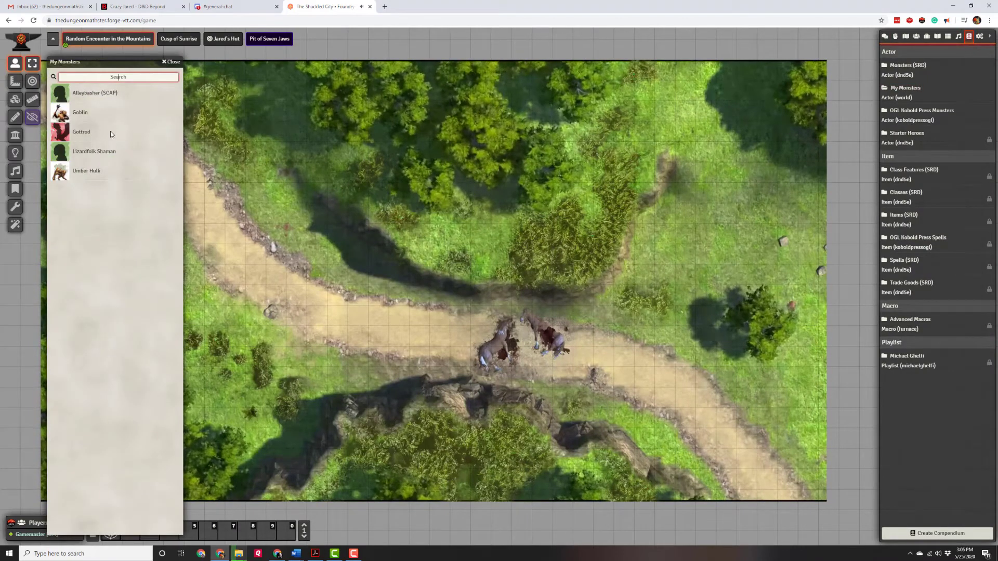
{"action": "type", "text": "giant"}
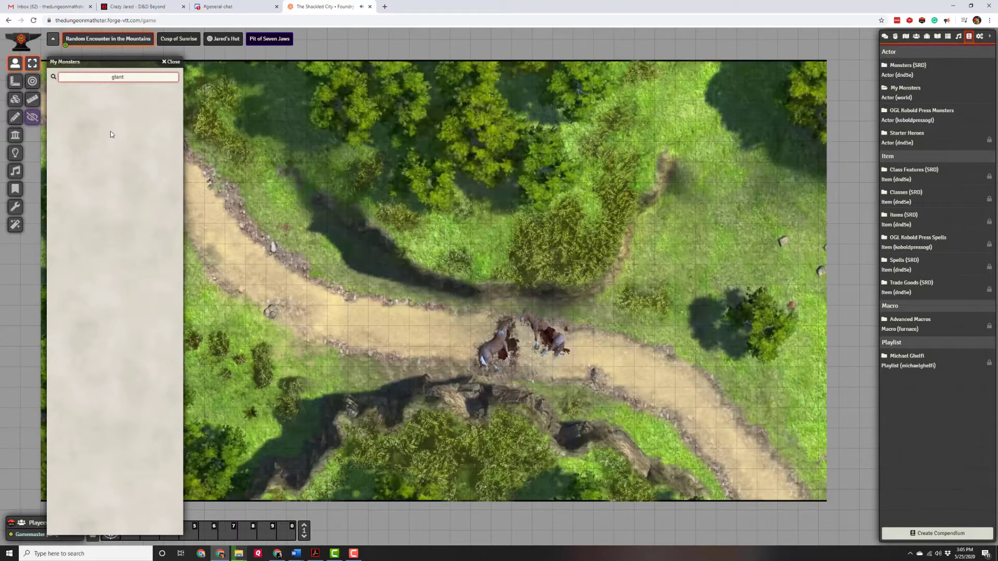
{"action": "left_click", "coordinate": [171, 61]}
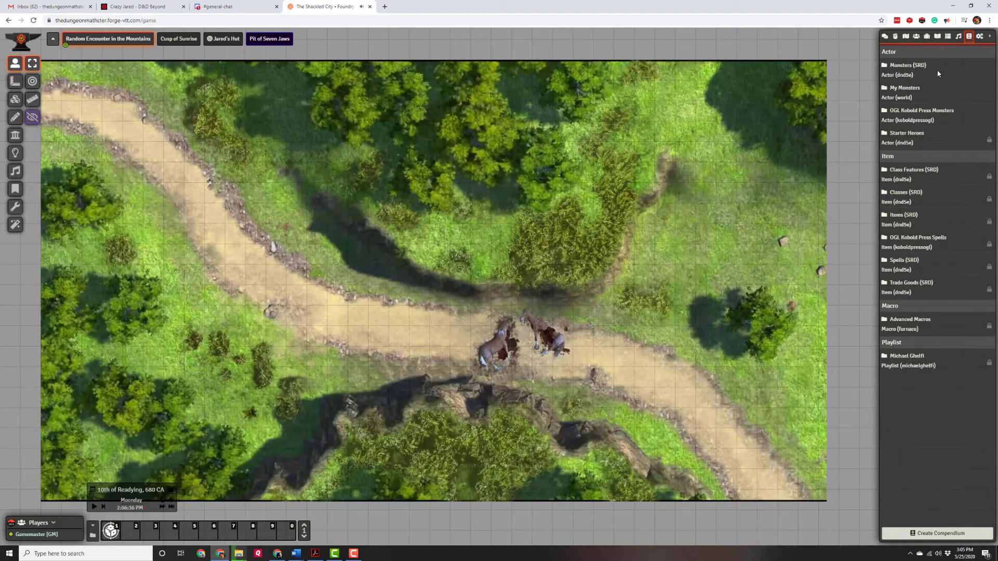
Search the Monsters (SRD) compendium for "giant e" and place two Giant Eagle tokens along the western part of the road.
{"action": "left_click", "coordinate": [910, 65]}
{"action": "double_click", "coordinate": [72, 77]}
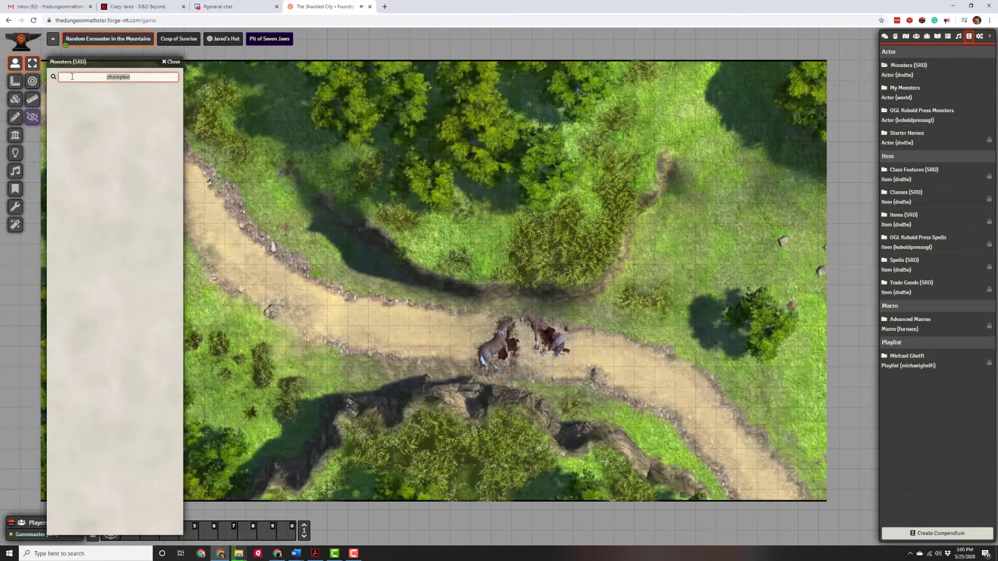
{"action": "type", "text": "giant e"}
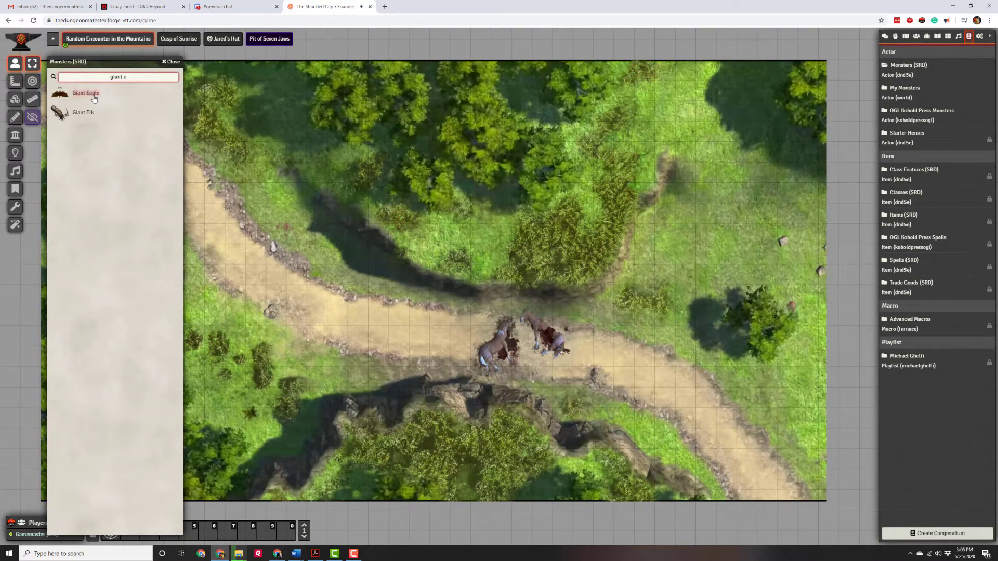
{"action": "right_click", "coordinate": [94, 98]}
{"action": "left_click", "coordinate": [130, 138]}
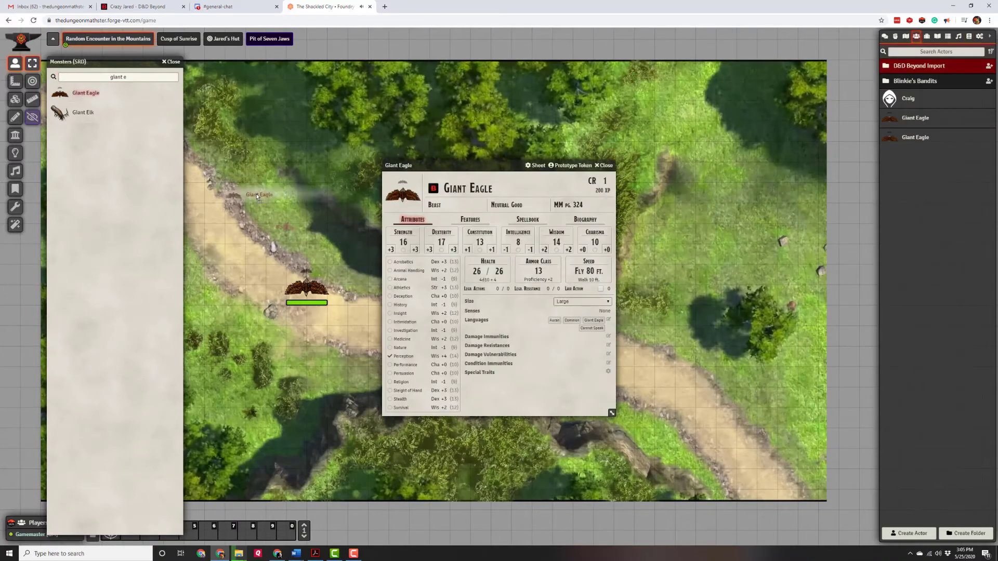
{"action": "left_click", "coordinate": [603, 165]}
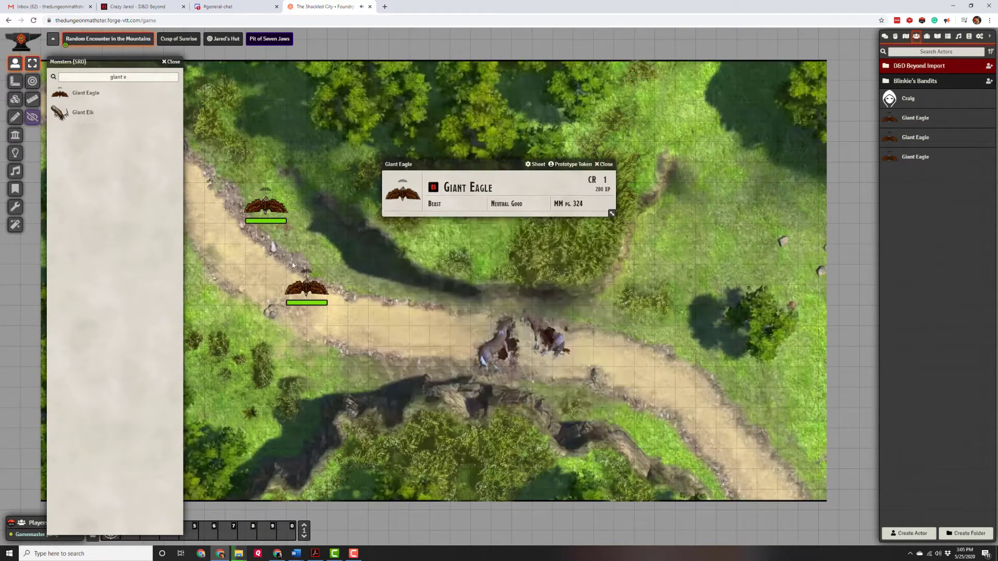
Duplicate the Giant Eagle token on the road, and paste copies of all three eagle tokens south of the road.
{"action": "key", "text": "ctrl+c"}
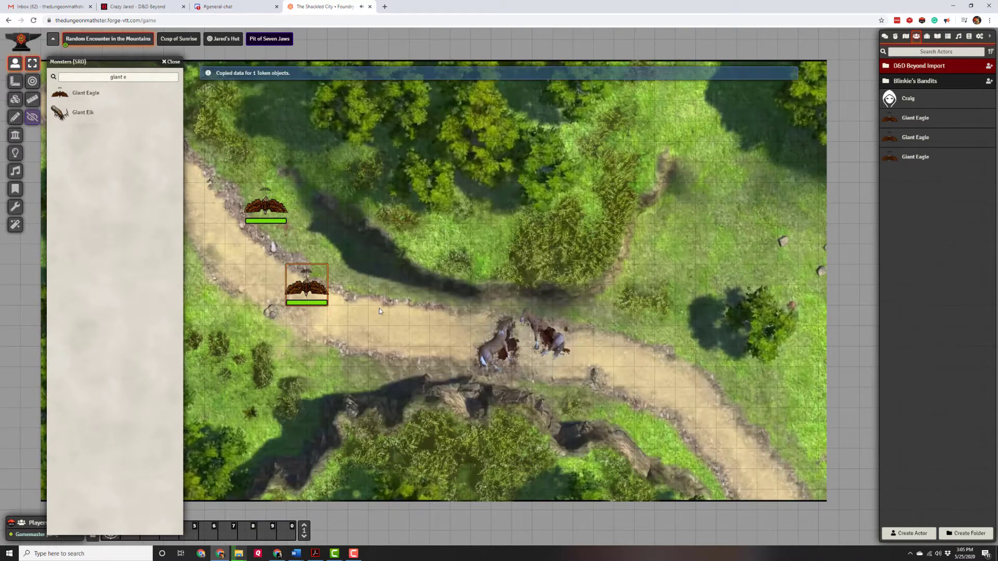
{"action": "key", "text": "ctrl+v"}
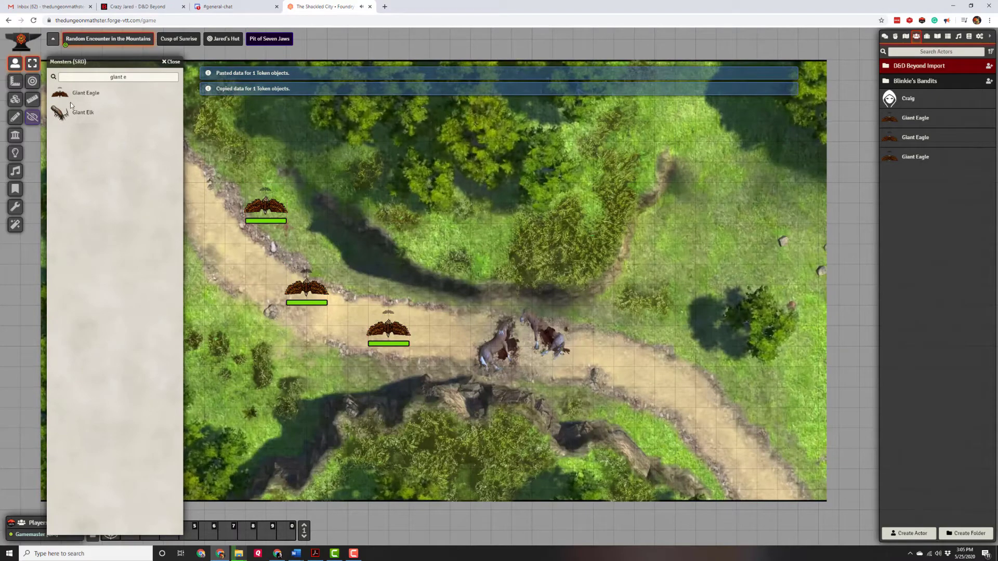
{"action": "left_click_drag", "start_coordinate": [221, 179], "coordinate": [430, 383]}
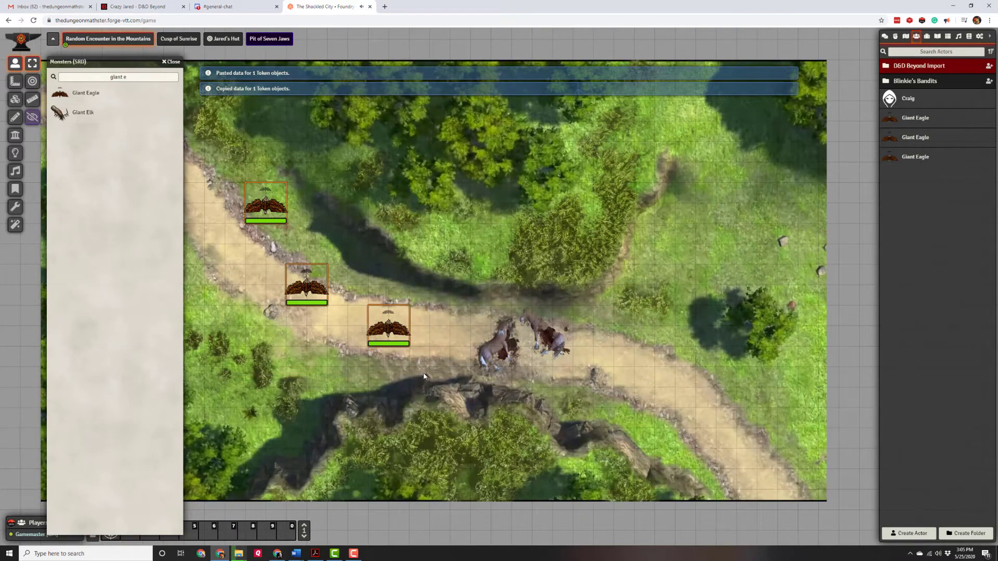
{"action": "key", "text": "ctrl+c"}
{"action": "left_click", "coordinate": [304, 368]}
{"action": "key", "text": "ctrl+v"}
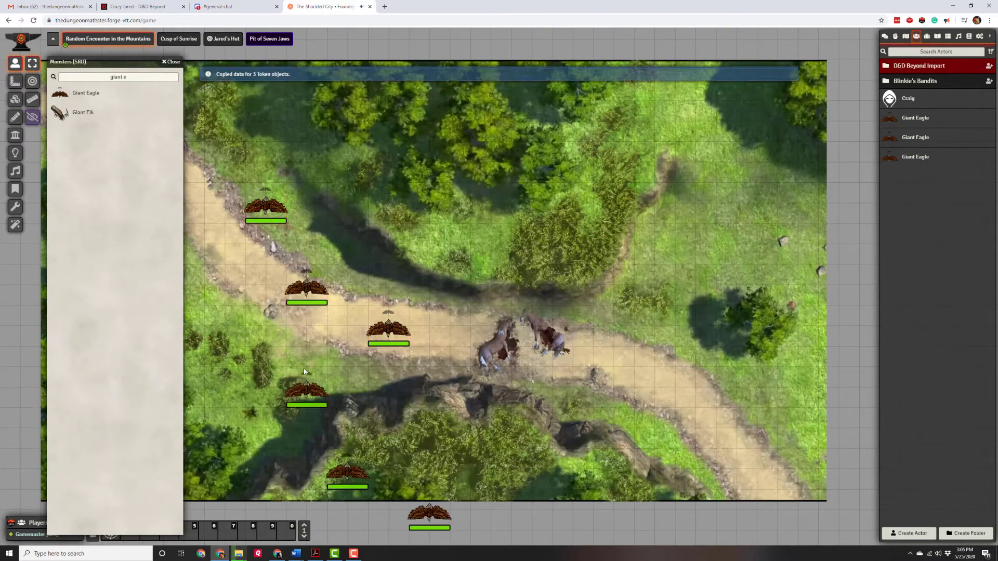
Move the three pasted Giant Eagle copies up around the other eagles near the road and deselect them.
{"action": "left_click", "coordinate": [306, 385]}
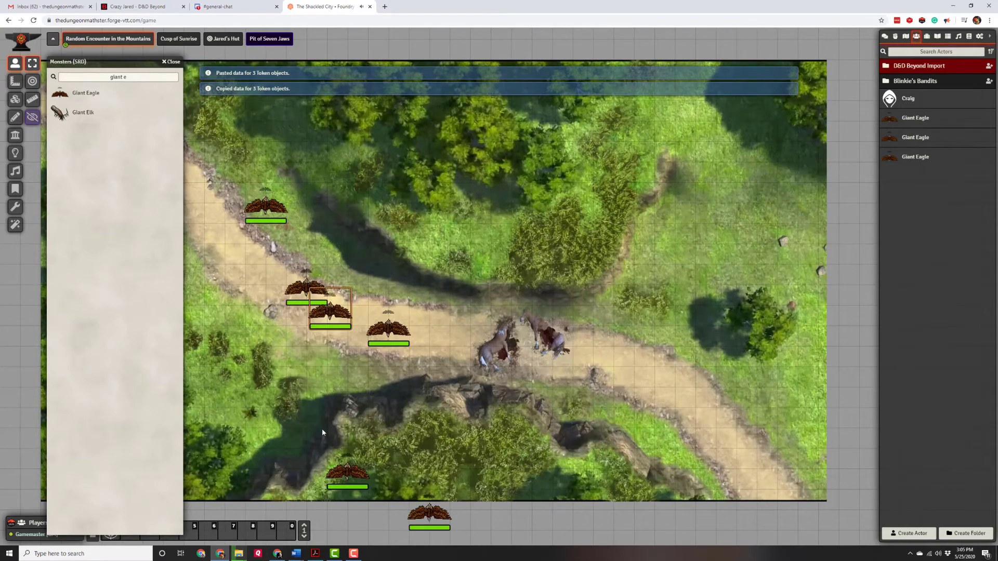
{"action": "left_click_drag", "start_coordinate": [315, 419], "coordinate": [328, 385]}
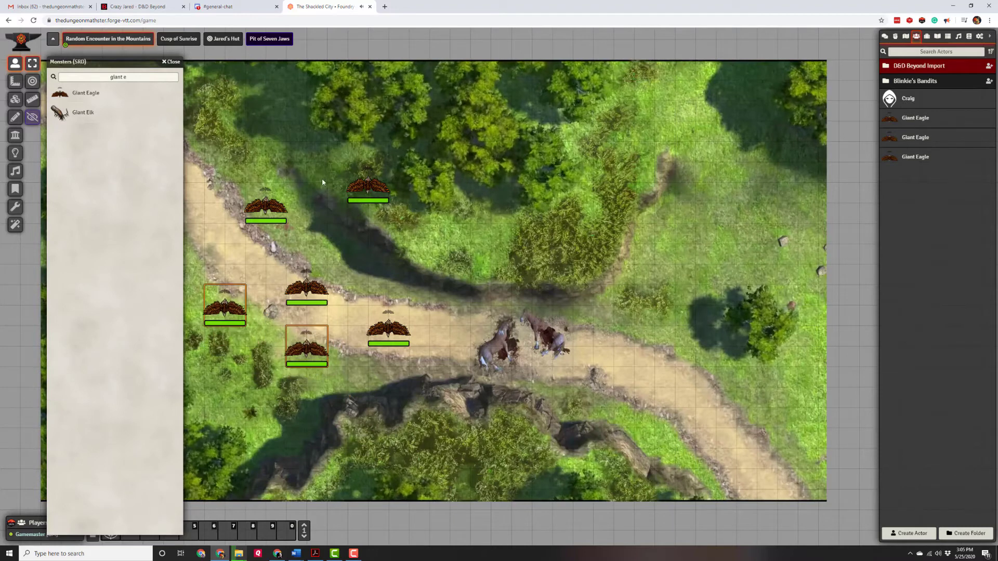
{"action": "left_click", "coordinate": [329, 222]}
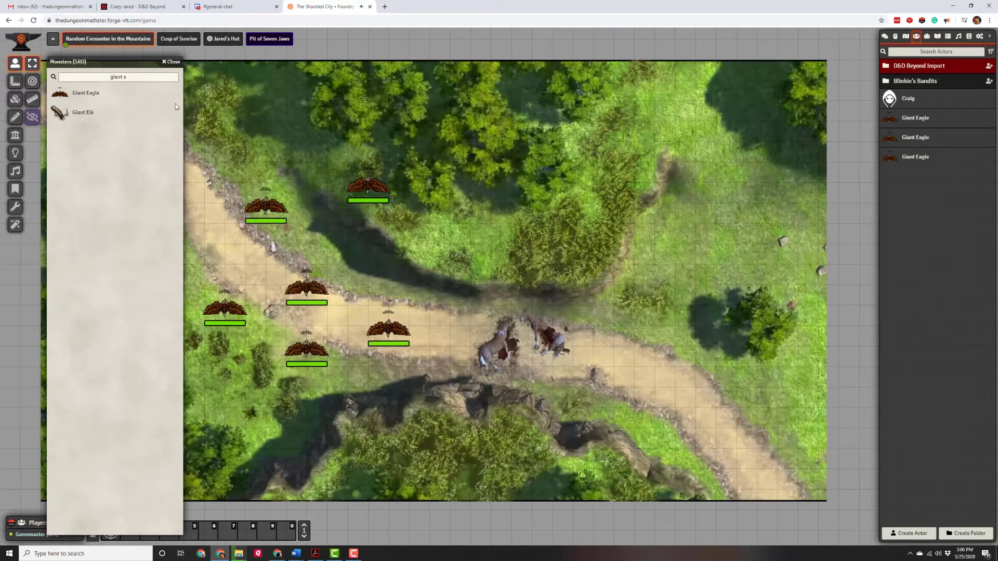
Review the dragonborn champion entry in the Mountain Encounters table and close the table.
{"action": "left_click", "coordinate": [948, 37]}
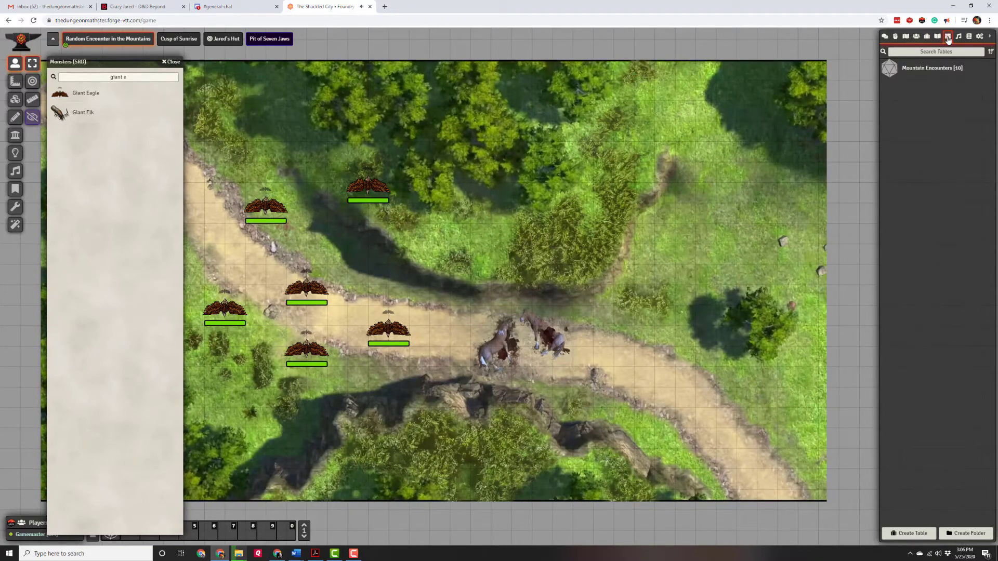
{"action": "left_click", "coordinate": [940, 69]}
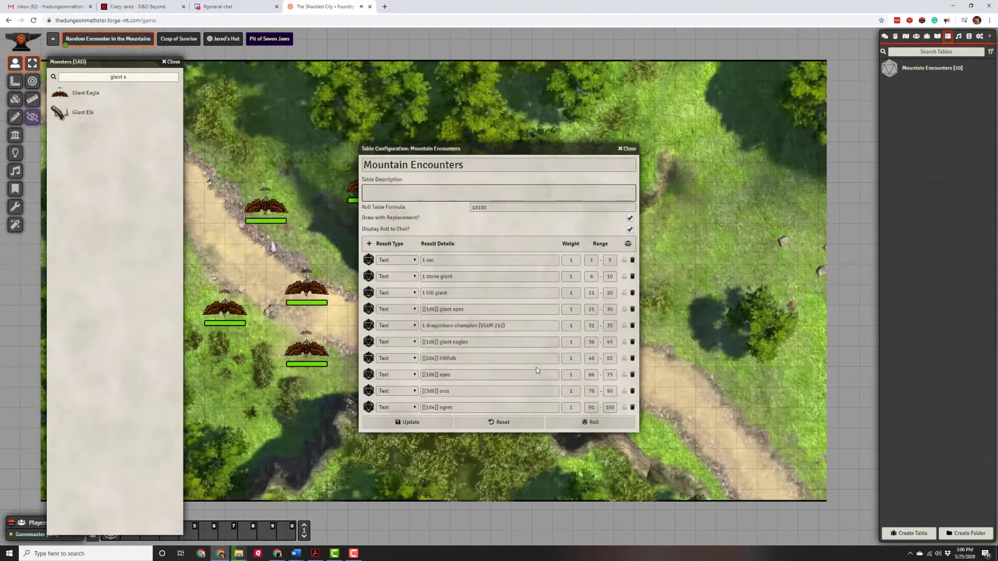
{"action": "left_click", "coordinate": [512, 327]}
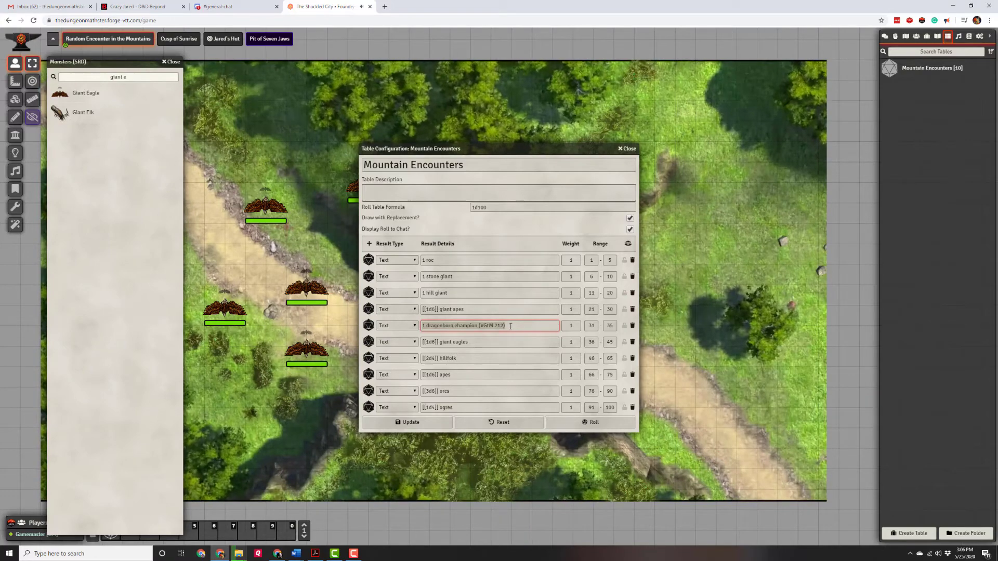
{"action": "left_click", "coordinate": [629, 149]}
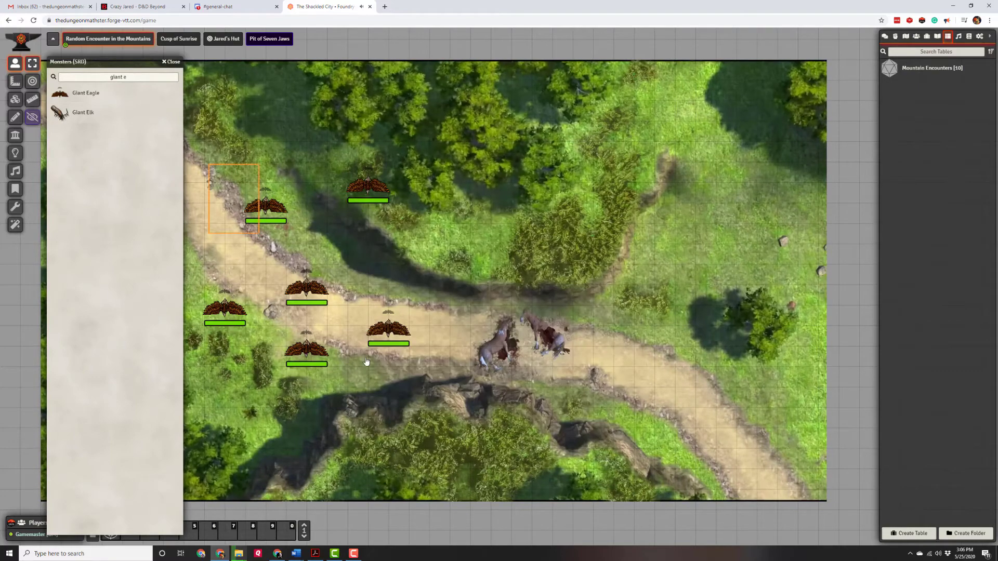
Delete all the Giant Eagle tokens from the map and close the Monsters (SRD) compendium.
{"action": "left_click_drag", "start_coordinate": [209, 166], "coordinate": [401, 391]}
{"action": "key", "text": "Delete"}
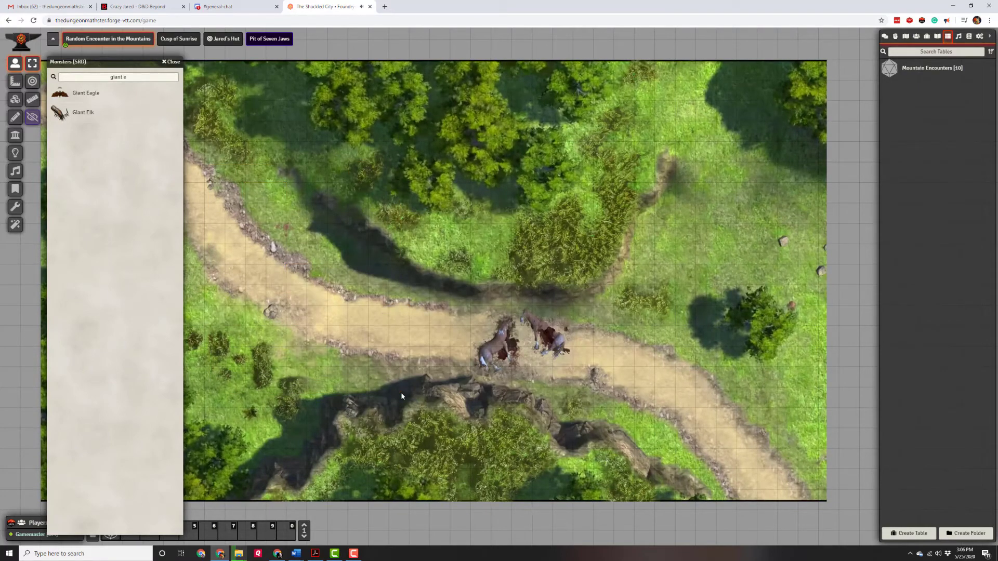
{"action": "left_click", "coordinate": [172, 62]}
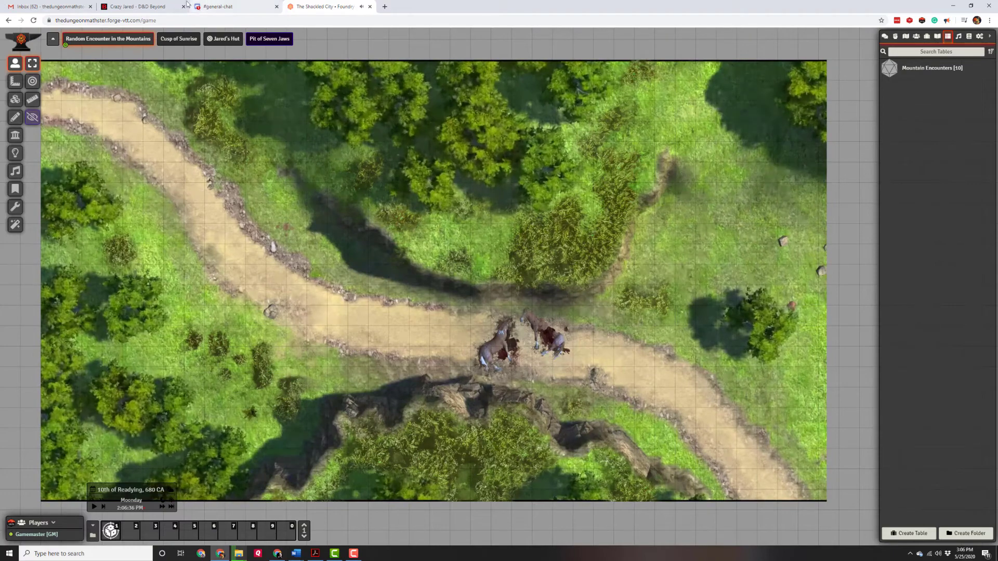
Switch to D&D Beyond, search for "champion", and import the Champion monster to Foundry VTT.
{"action": "left_click", "coordinate": [138, 6]}
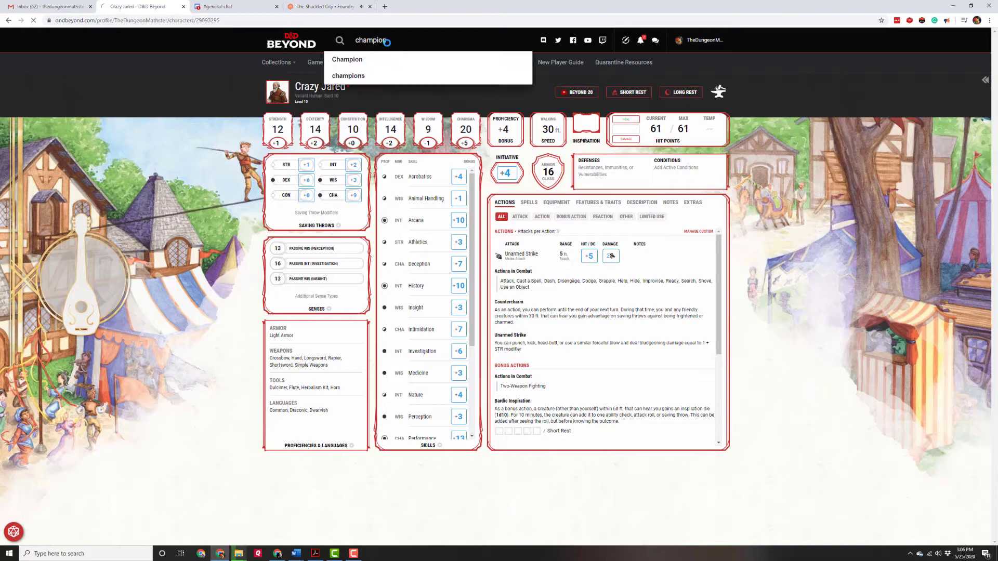
{"action": "key", "text": "Return"}
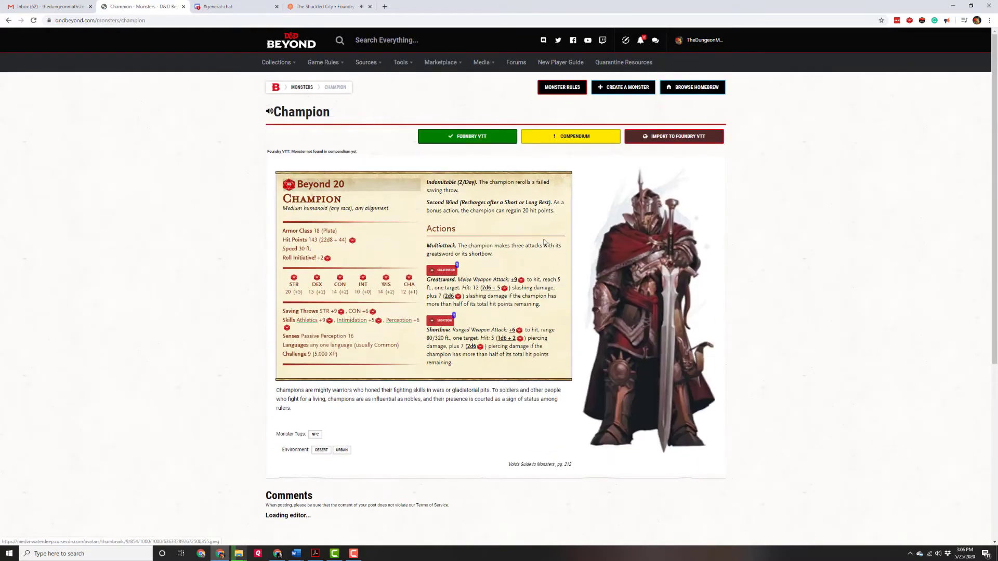
{"action": "left_click", "coordinate": [669, 138]}
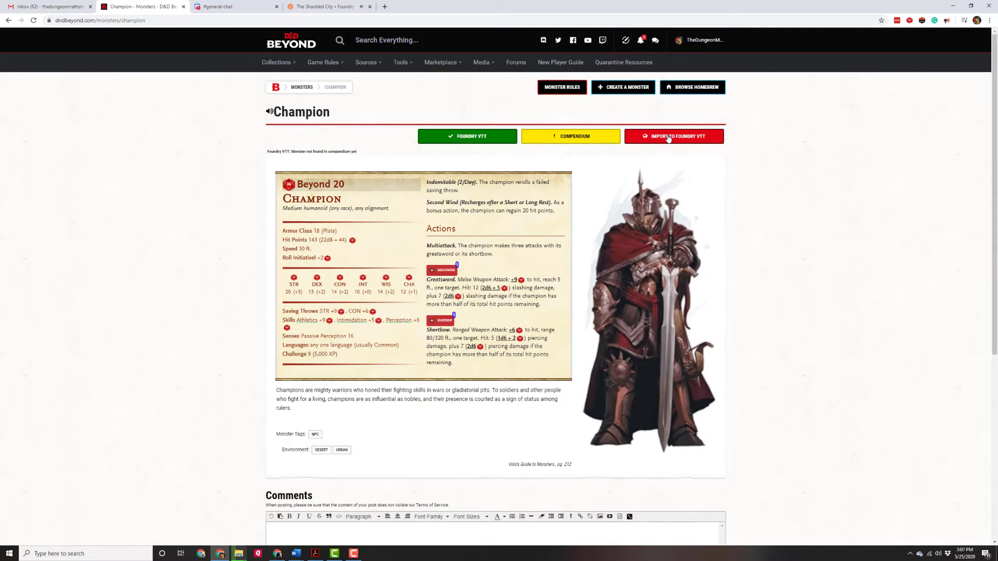
Switch to Foundry VTT and place the imported Champion from the D&D Beyond Import Humanoid monsters on the road beside the dead horses.
{"action": "left_click", "coordinate": [322, 6]}
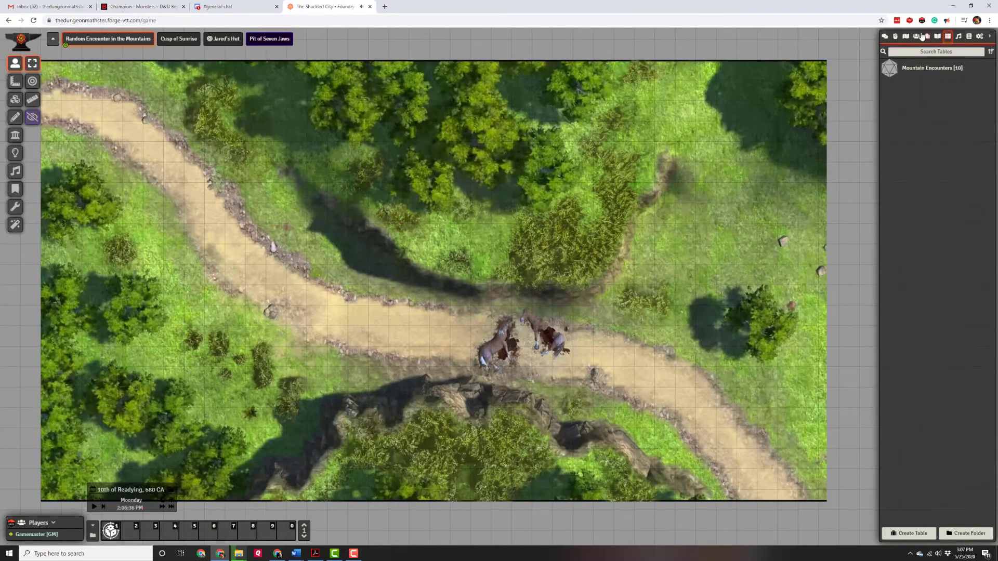
{"action": "left_click", "coordinate": [917, 37]}
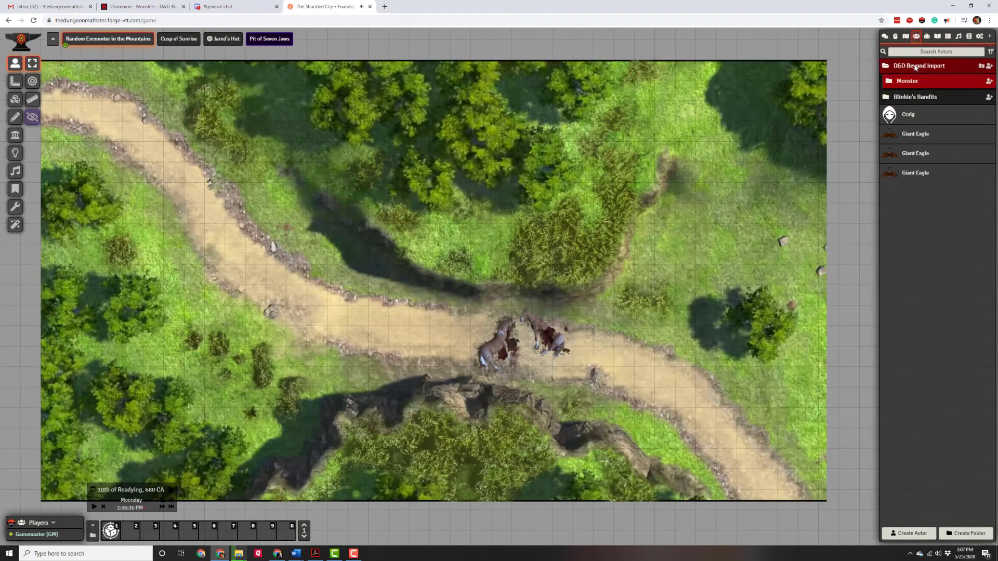
{"action": "left_click", "coordinate": [913, 83]}
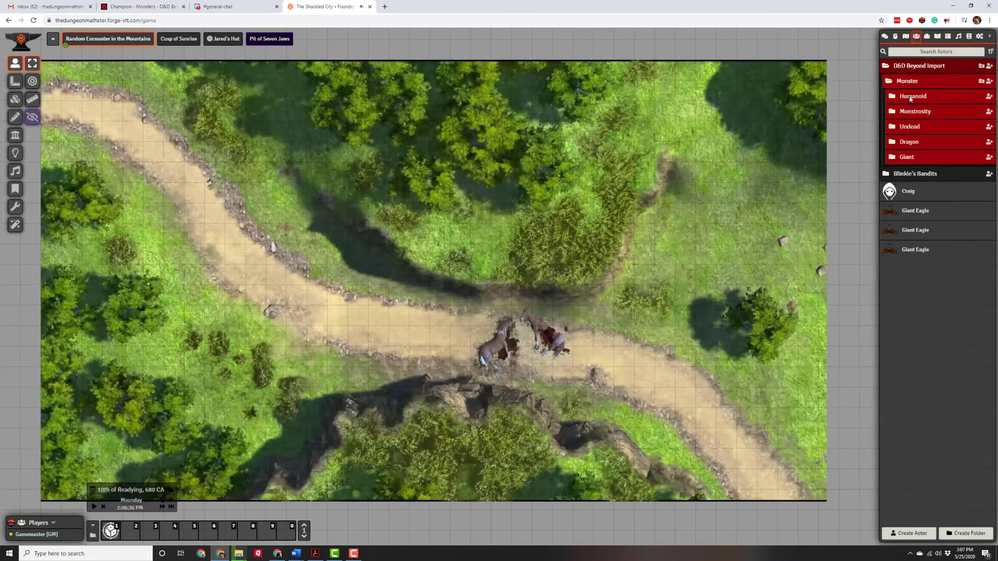
{"action": "left_click", "coordinate": [911, 96]}
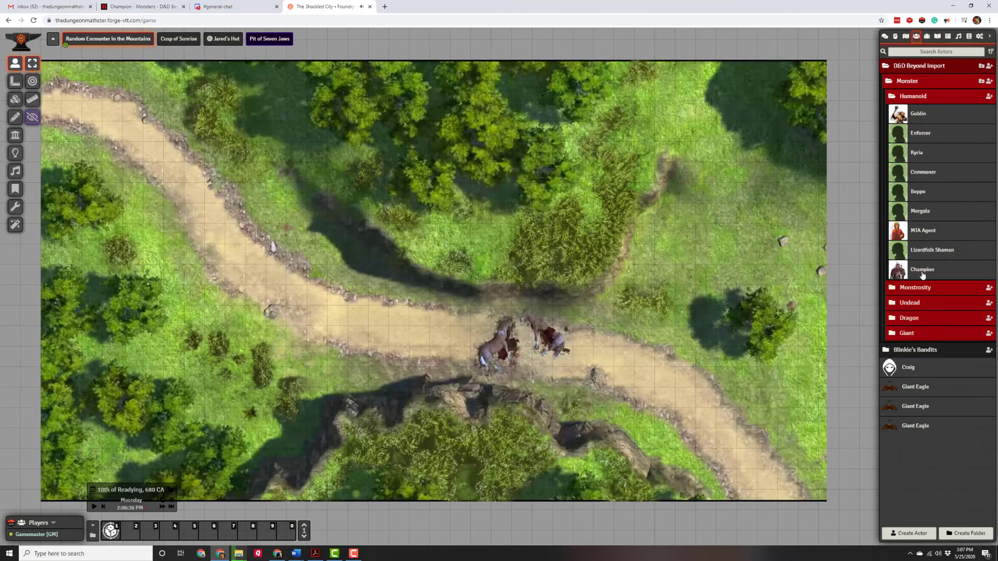
{"action": "left_click_drag", "start_coordinate": [922, 269], "coordinate": [419, 335]}
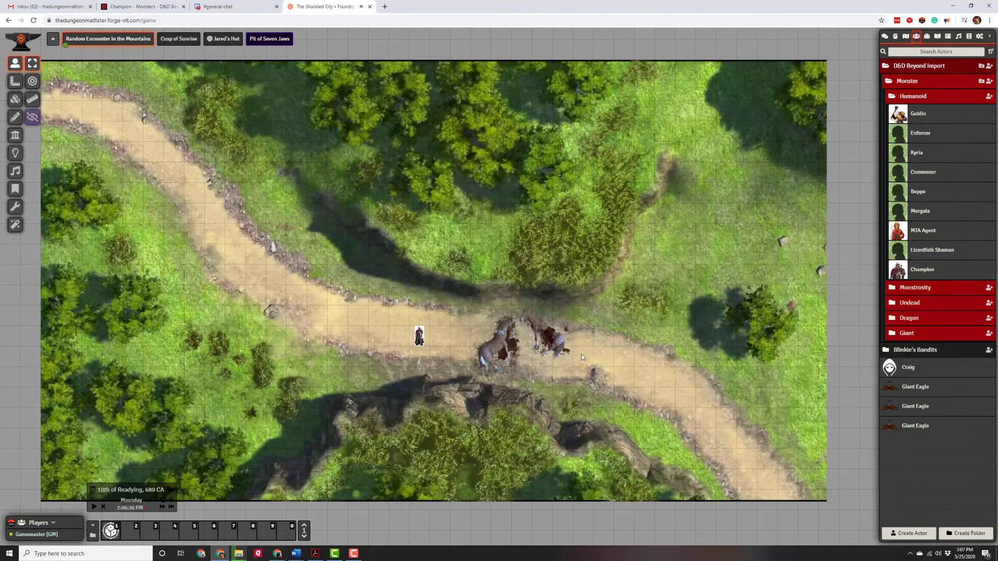
Paste a Giant Eagle token on the road near the Champion and send its Beak attack from the character sheet to the chat.
{"action": "scroll", "coordinate": [446, 391], "scroll_direction": "down", "scroll_amount": 1}
{"action": "scroll", "coordinate": [445, 391], "scroll_direction": "up", "scroll_amount": 15}
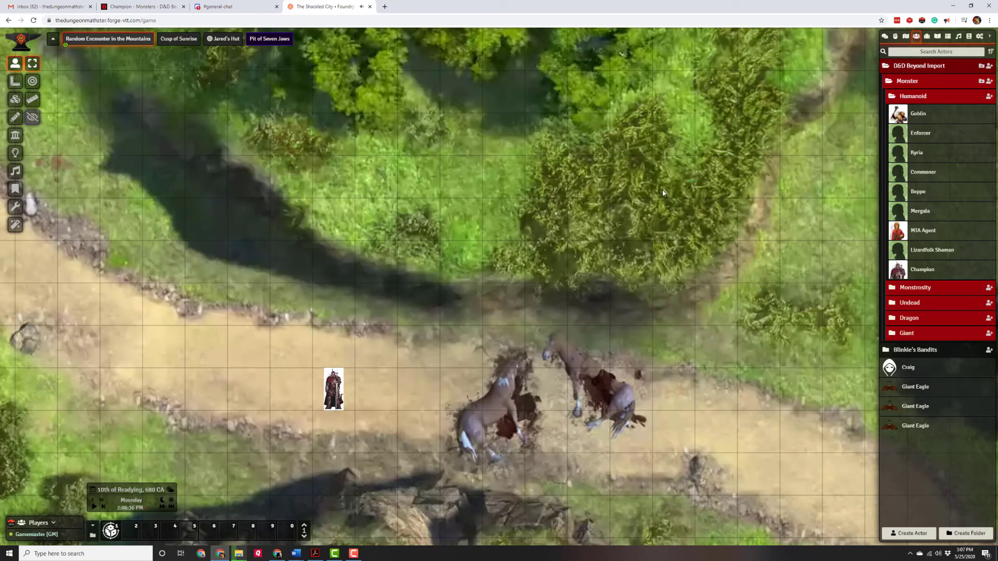
{"action": "key", "text": "ctrl+v"}
{"action": "double_click", "coordinate": [234, 326]}
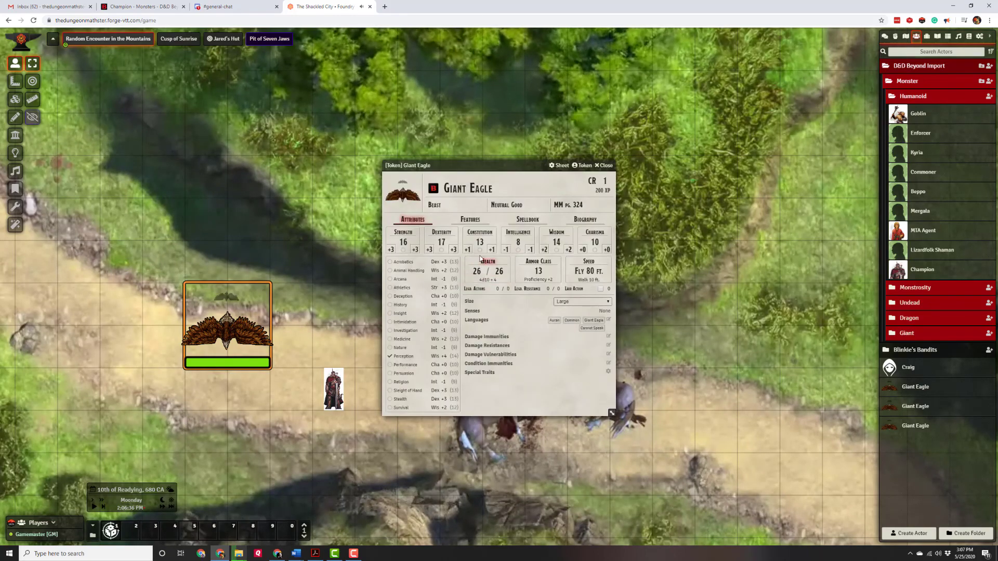
{"action": "left_click", "coordinate": [470, 220]}
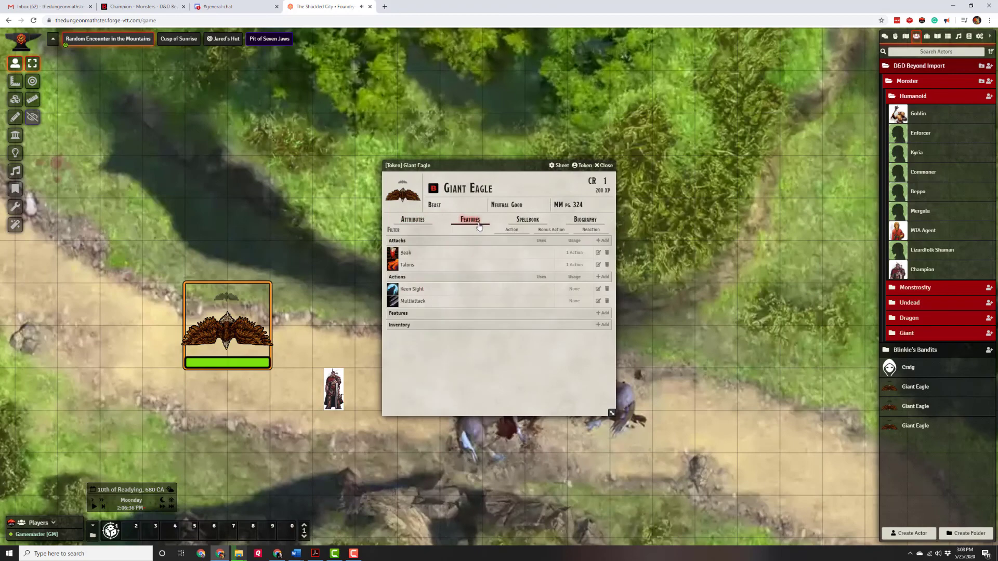
{"action": "left_click", "coordinate": [394, 254]}
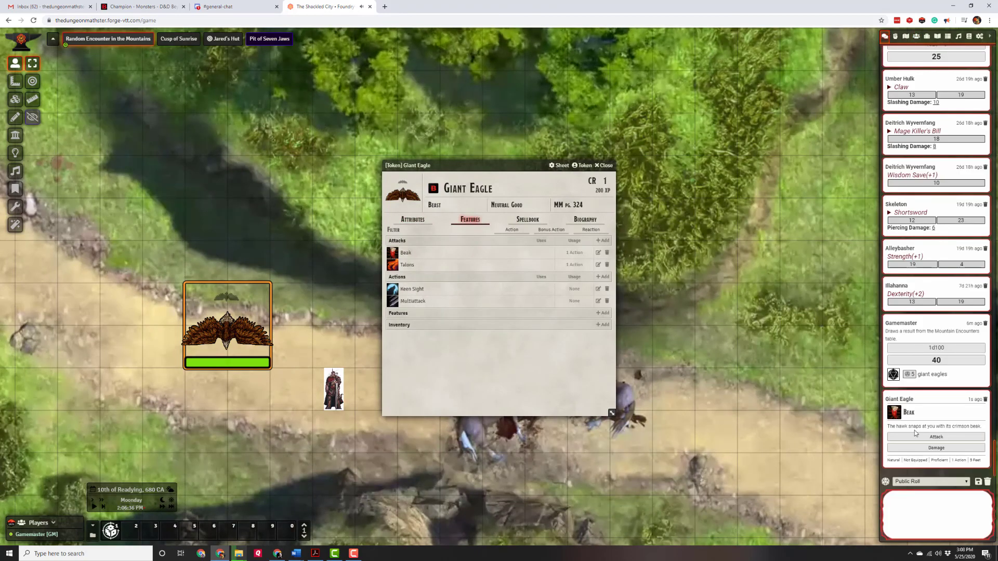